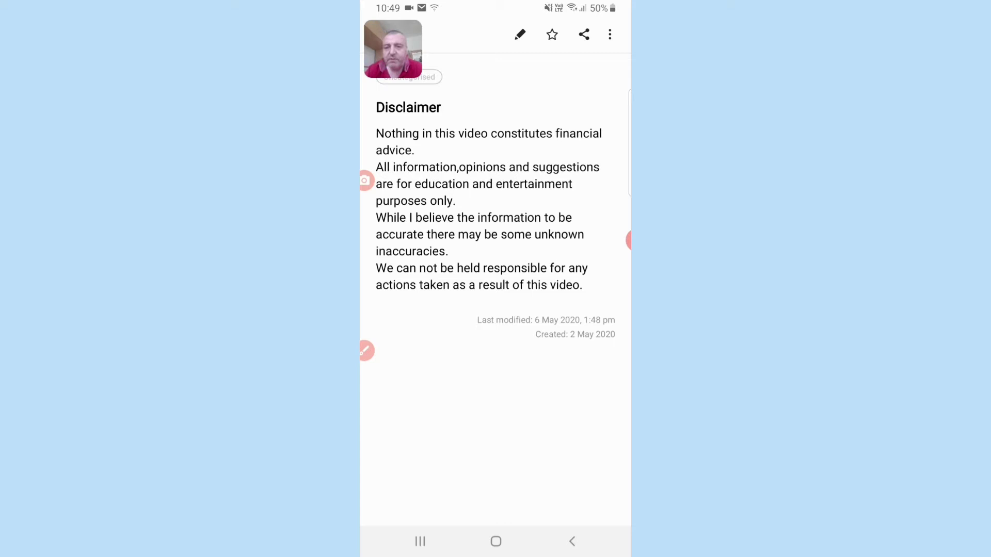
- Leave the disclaimer note for the recent-apps overview to reach the Johnson Matthey screenshot
{"action": "left_click", "coordinate": [419, 541]}
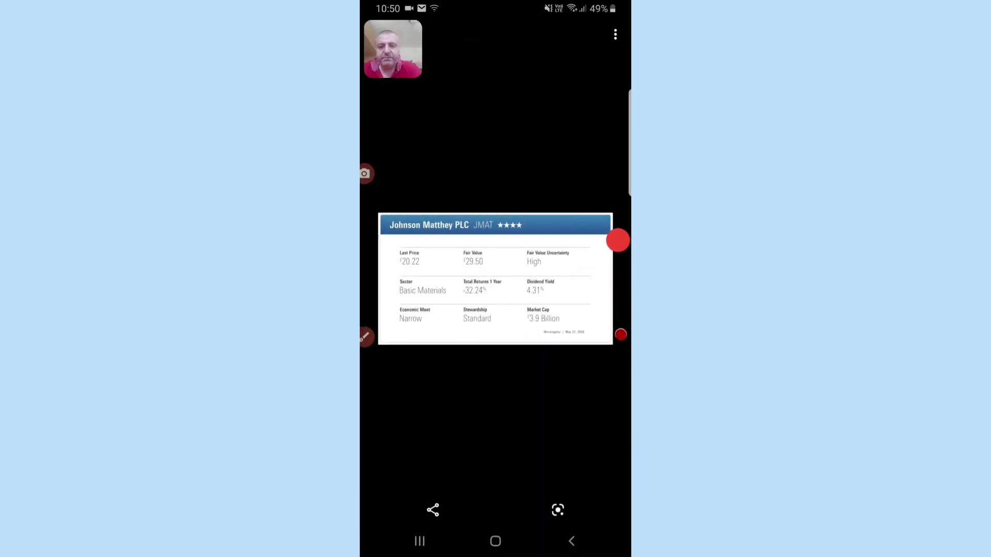
- Switch from recent apps back to Yahoo Finance's QES.SI quote page
{"action": "left_click", "coordinate": [419, 541]}
{"action": "left_click_drag", "start_coordinate": [434, 232], "coordinate": [541, 233]}
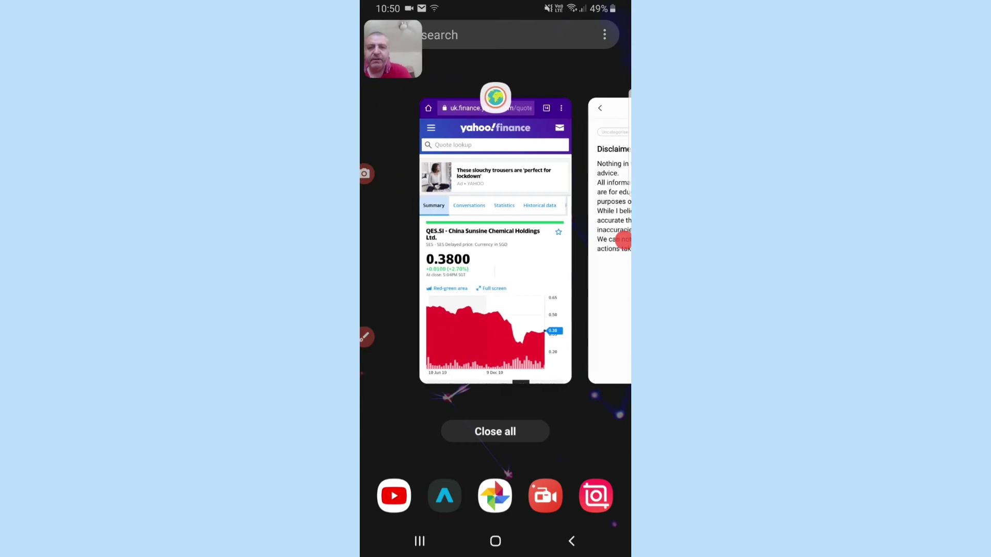
{"action": "left_click", "coordinate": [496, 256]}
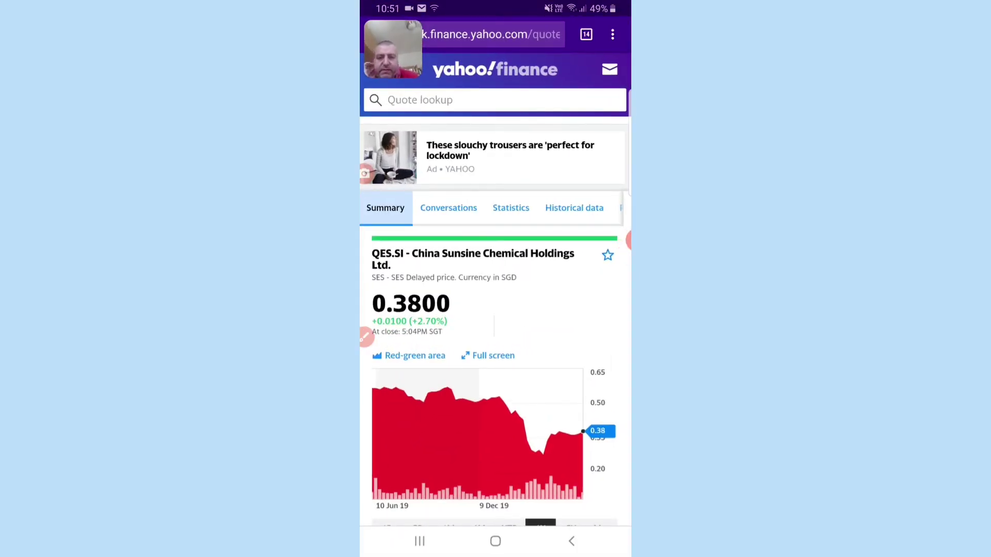
{"action": "scroll", "coordinate": [495, 309], "scroll_direction": "down", "scroll_amount": 3}
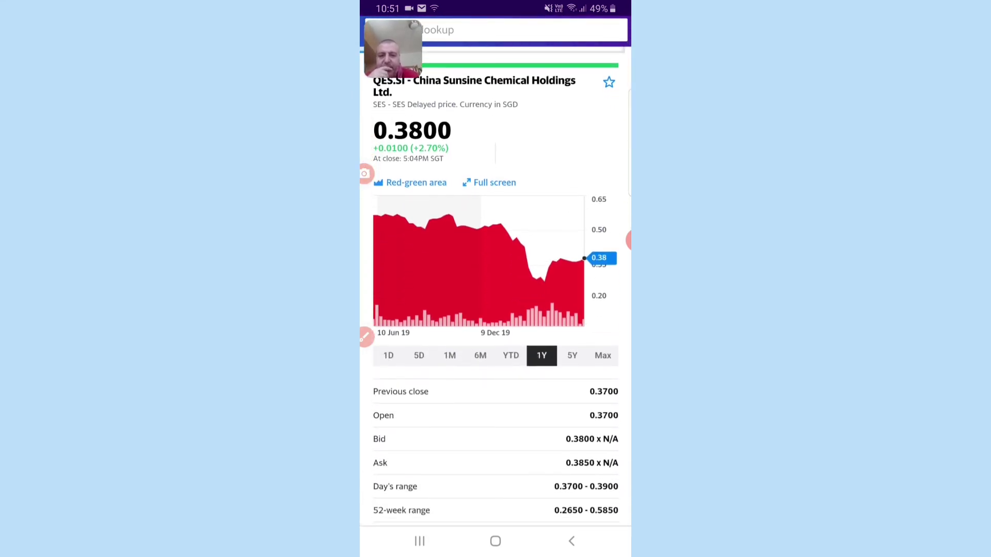
{"action": "scroll", "coordinate": [495, 310], "scroll_direction": "down", "scroll_amount": 3}
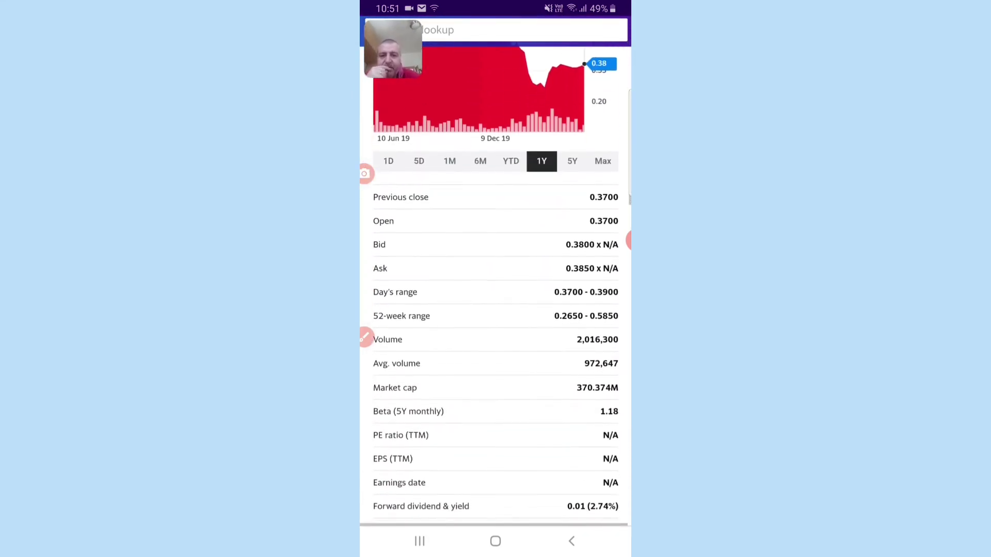
{"action": "scroll", "coordinate": [495, 310], "scroll_direction": "down", "scroll_amount": 3}
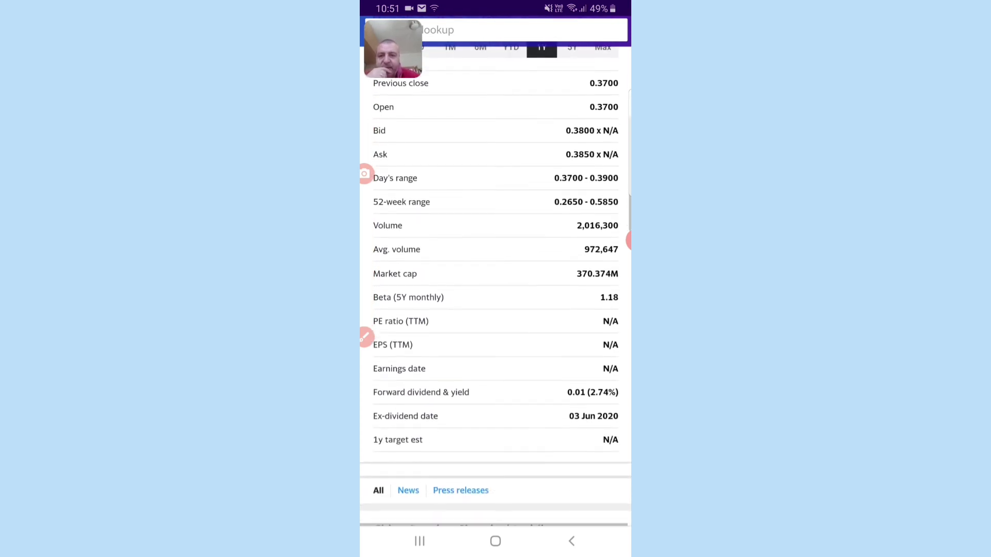
{"action": "scroll", "coordinate": [495, 310], "scroll_direction": "down", "scroll_amount": 1}
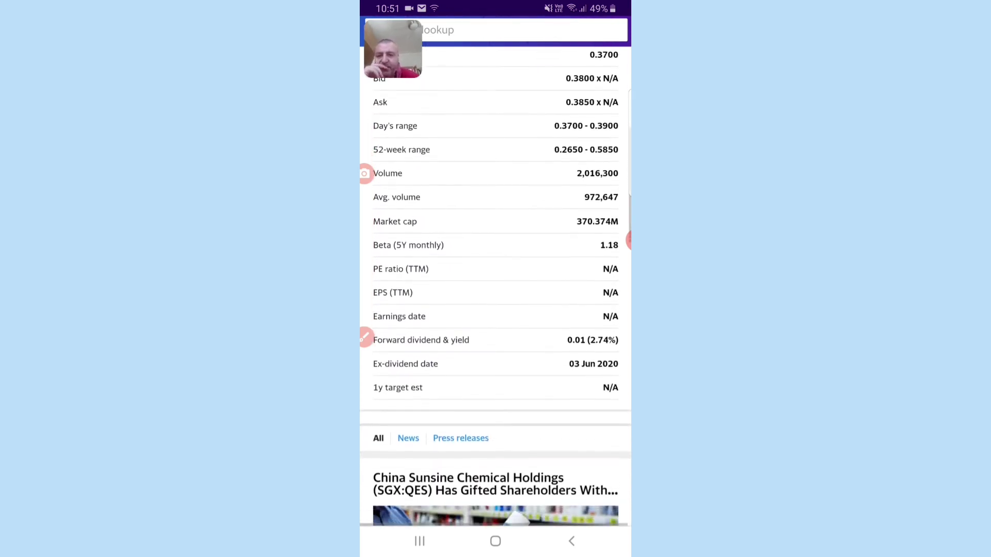
{"action": "scroll", "coordinate": [495, 310], "scroll_direction": "down", "scroll_amount": 2}
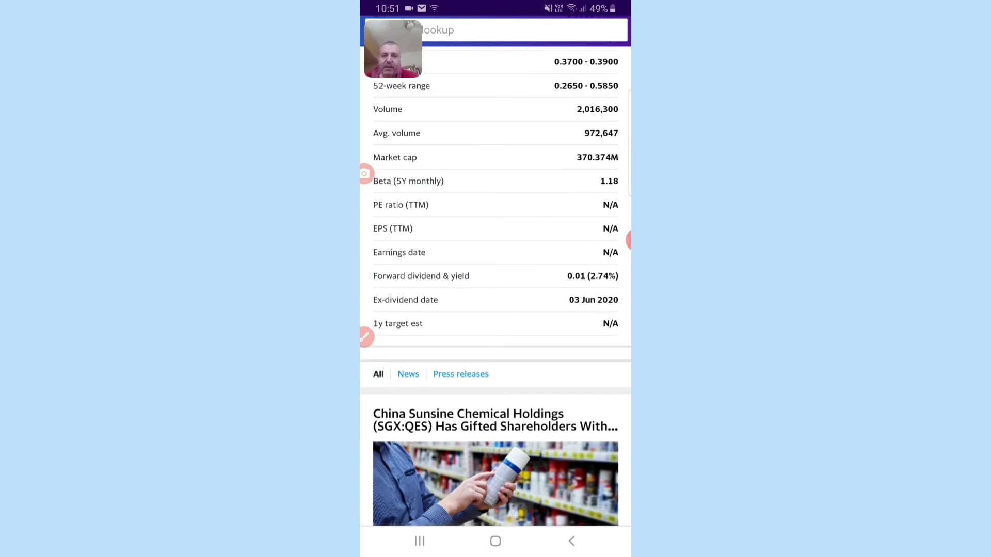
{"action": "scroll", "coordinate": [495, 310], "scroll_direction": "down", "scroll_amount": 5}
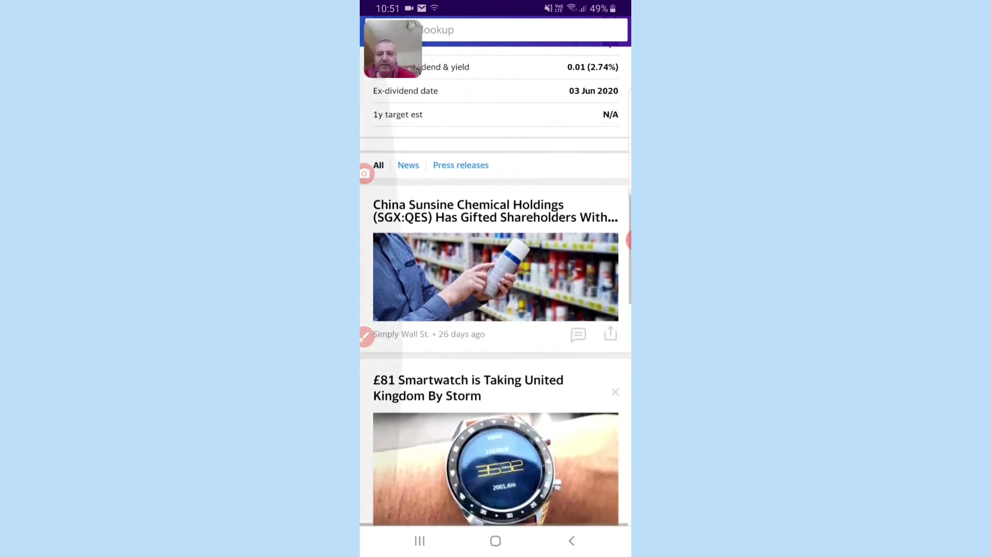
{"action": "scroll", "coordinate": [496, 309], "scroll_direction": "down", "scroll_amount": 3}
{"action": "scroll", "coordinate": [495, 310], "scroll_direction": "down", "scroll_amount": 5}
{"action": "scroll", "coordinate": [495, 310], "scroll_direction": "down", "scroll_amount": 2}
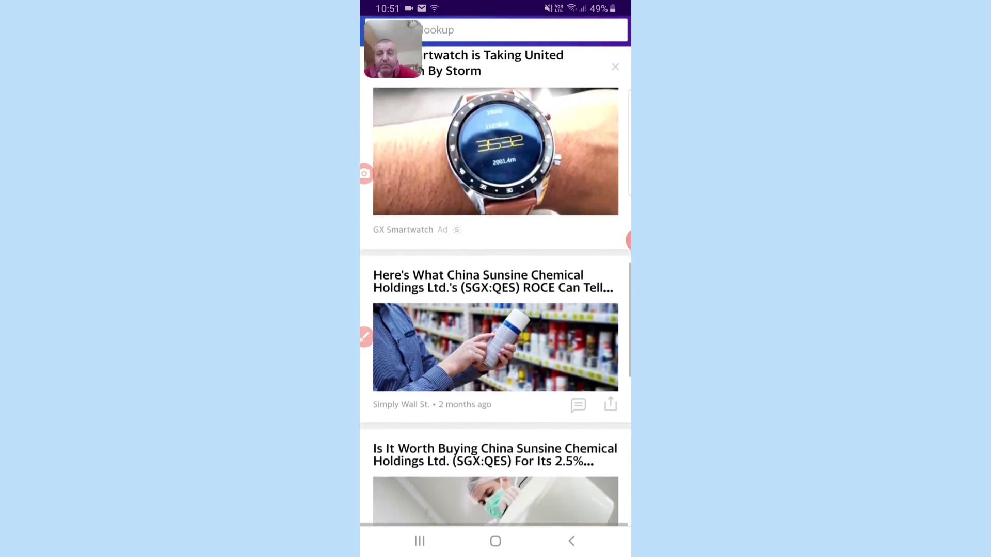
{"action": "scroll", "coordinate": [496, 311], "scroll_direction": "down", "scroll_amount": 3}
{"action": "scroll", "coordinate": [495, 309], "scroll_direction": "down", "scroll_amount": 2}
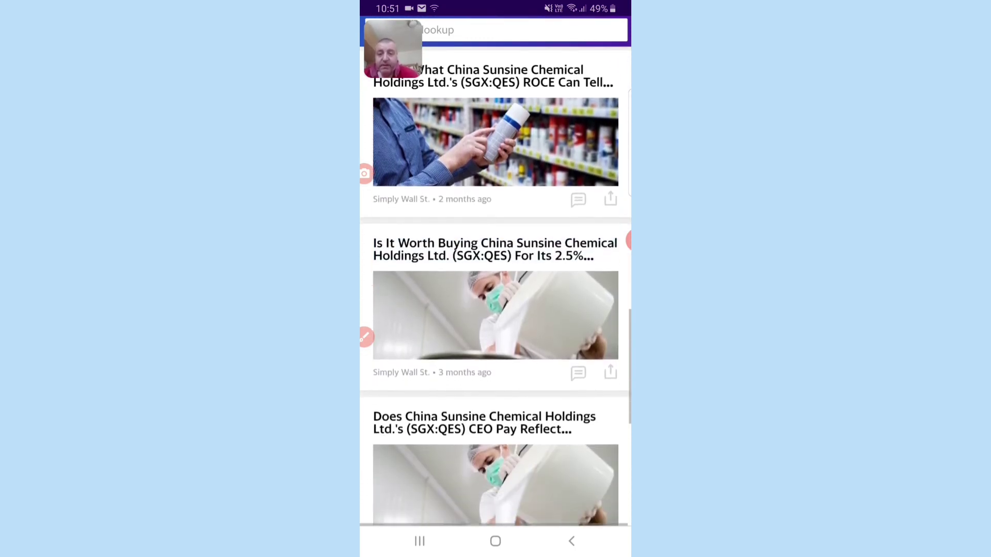
{"action": "scroll", "coordinate": [495, 309], "scroll_direction": "down", "scroll_amount": 2}
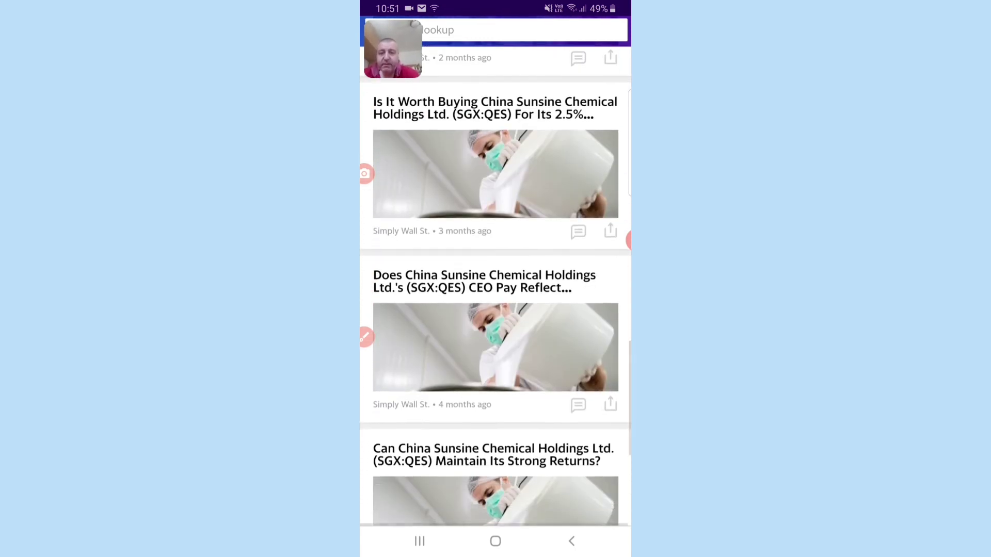
{"action": "scroll", "coordinate": [496, 309], "scroll_direction": "down", "scroll_amount": 2}
{"action": "scroll", "coordinate": [496, 310], "scroll_direction": "down", "scroll_amount": 1}
{"action": "scroll", "coordinate": [495, 310], "scroll_direction": "down", "scroll_amount": 1}
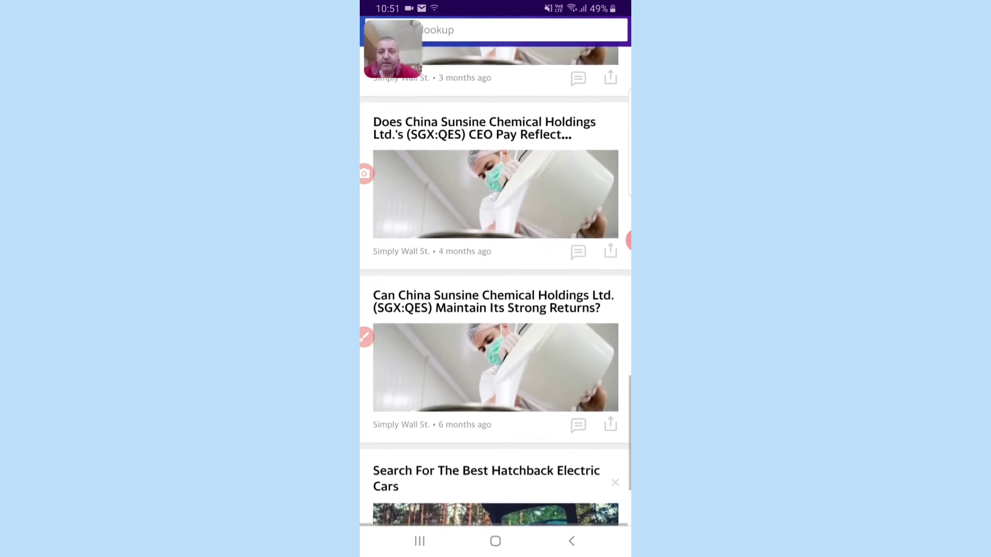
{"action": "scroll", "coordinate": [496, 310], "scroll_direction": "down", "scroll_amount": 2}
{"action": "scroll", "coordinate": [496, 309], "scroll_direction": "down", "scroll_amount": 1}
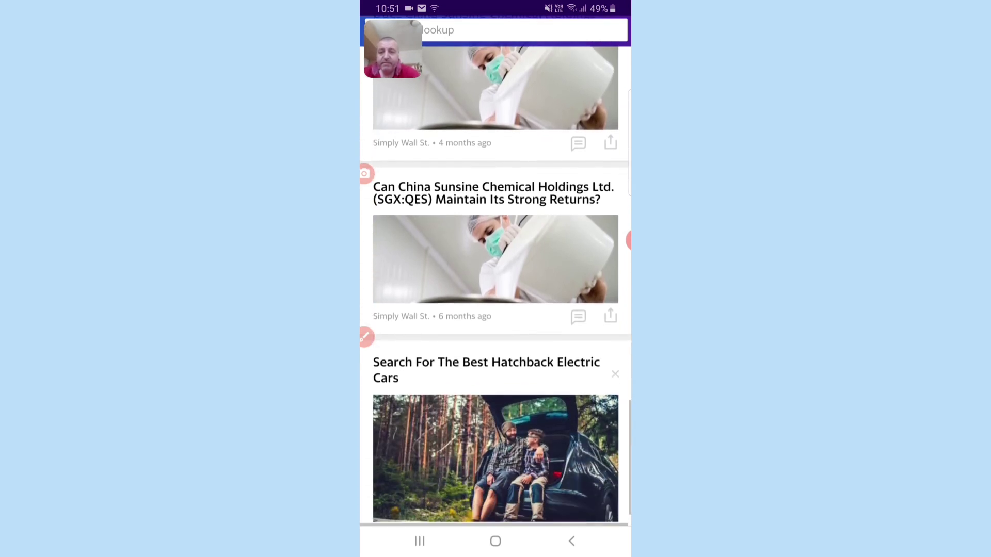
{"action": "scroll", "coordinate": [495, 309], "scroll_direction": "down", "scroll_amount": 1}
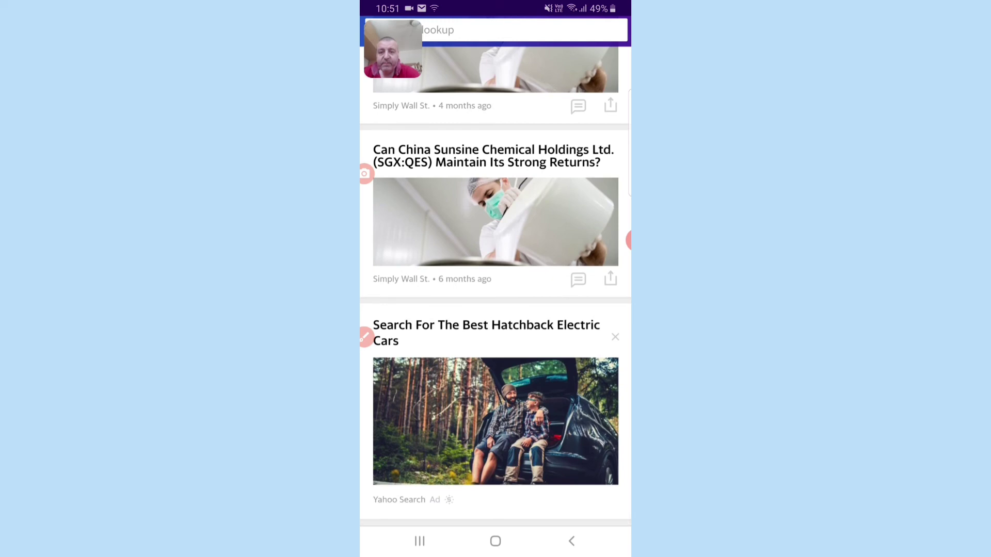
{"action": "scroll", "coordinate": [496, 309], "scroll_direction": "up", "scroll_amount": 2}
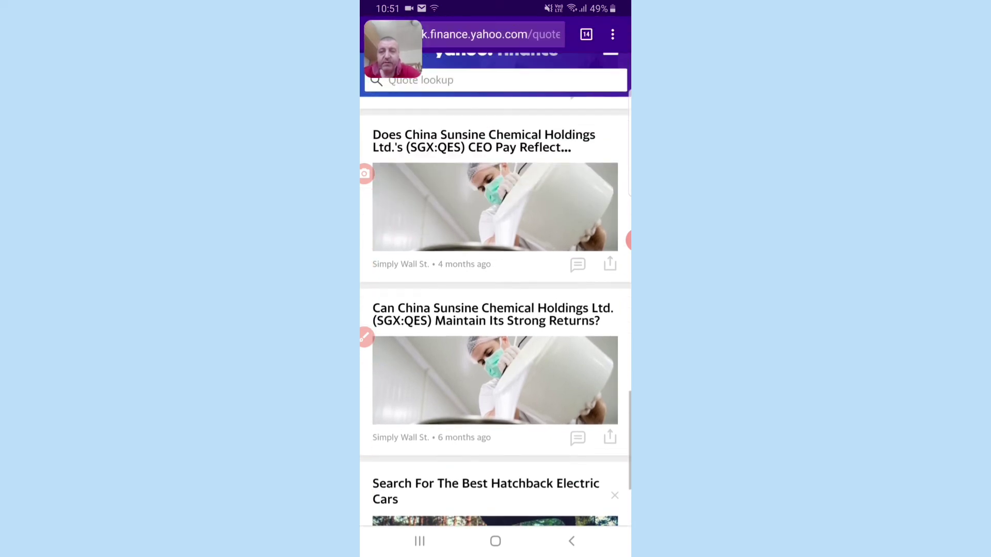
{"action": "scroll", "coordinate": [495, 310], "scroll_direction": "up", "scroll_amount": 3}
{"action": "scroll", "coordinate": [495, 310], "scroll_direction": "up", "scroll_amount": 5}
{"action": "scroll", "coordinate": [495, 310], "scroll_direction": "up", "scroll_amount": 5}
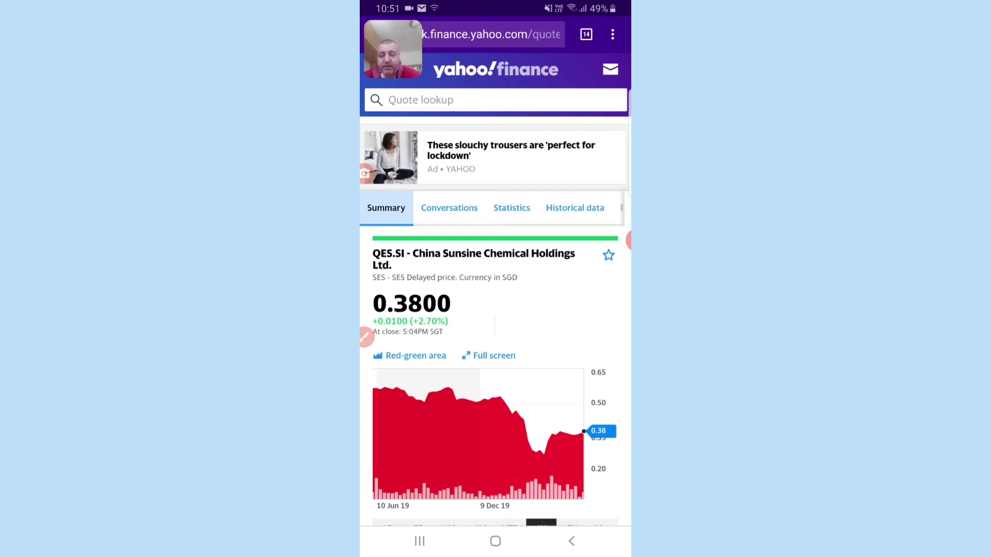
{"action": "scroll", "coordinate": [495, 310], "scroll_direction": "down", "scroll_amount": 2}
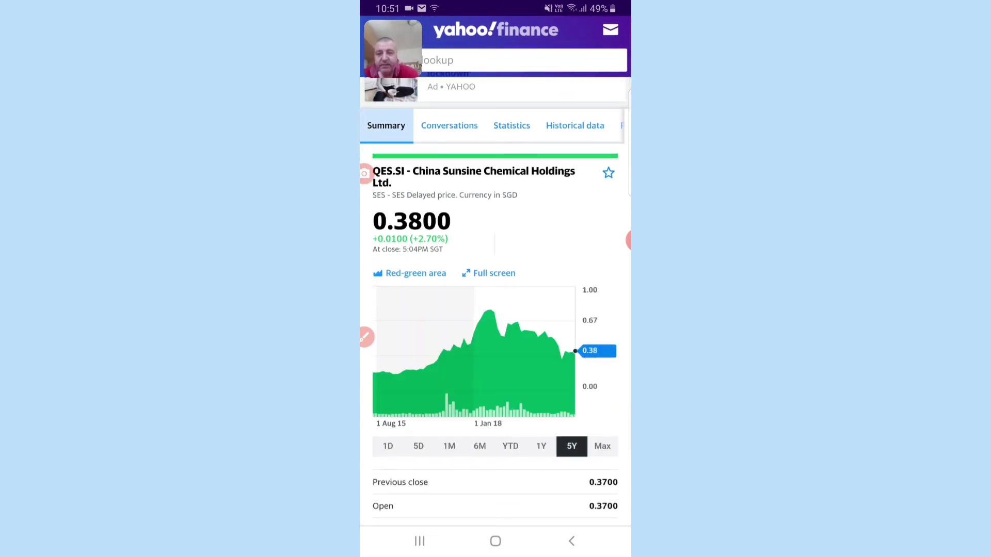